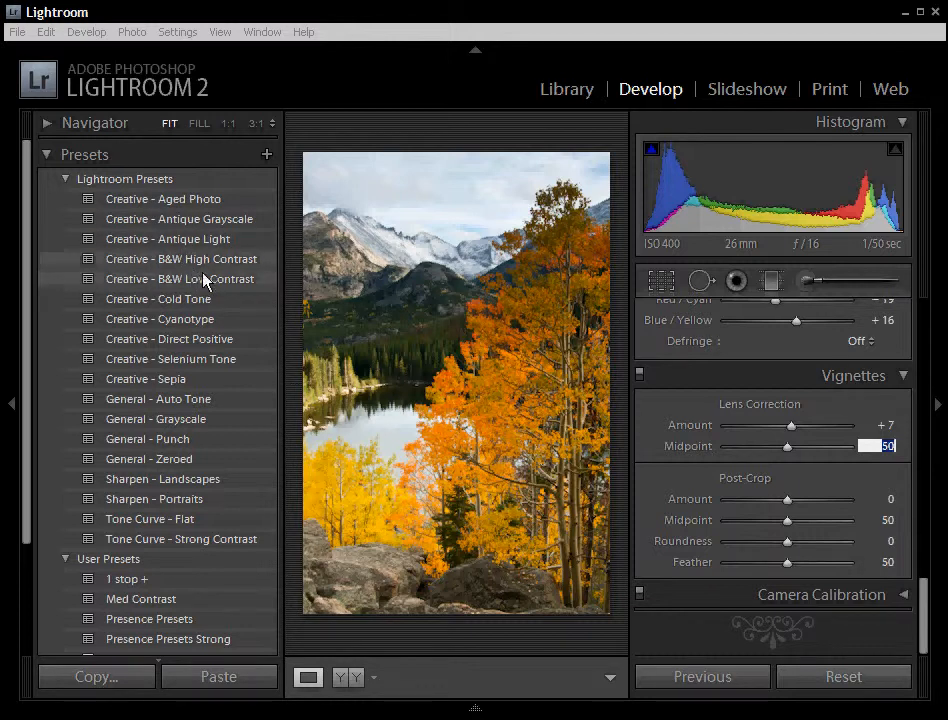
- Try the B&W Low Contrast, B&W High Contrast, Antique Light, Antique Grayscale, Sepia and General - Punch presets on the lake photo
left_click(212, 279)
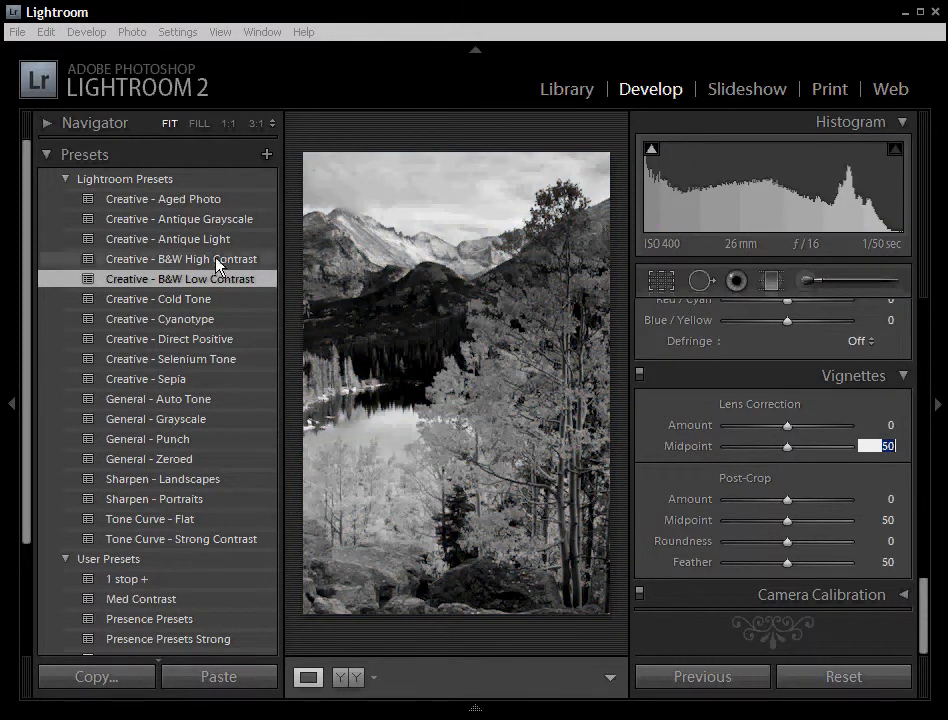
left_click(216, 260)
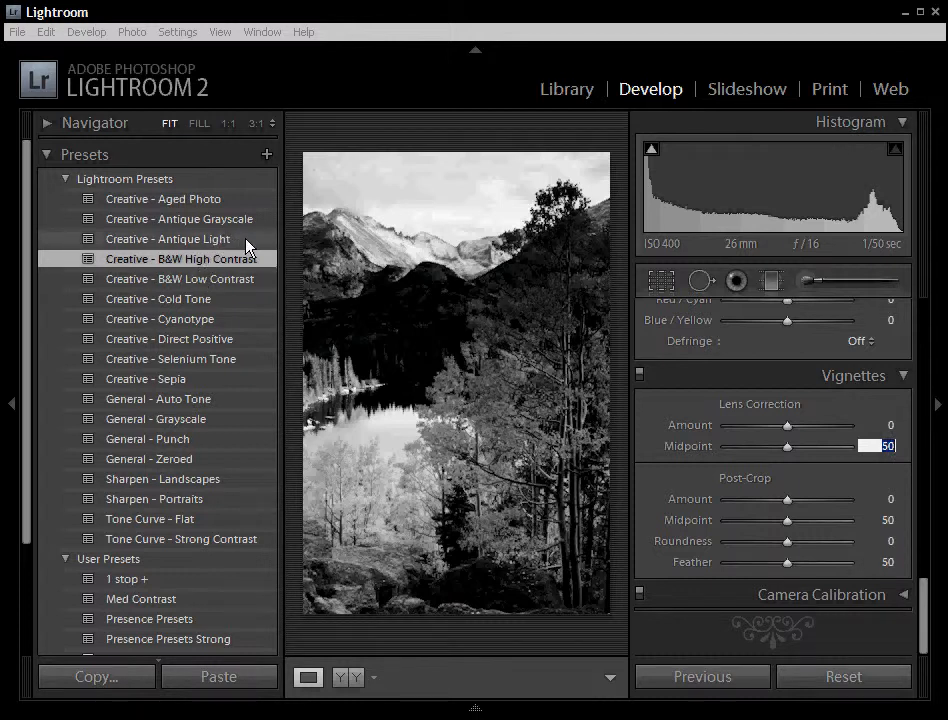
left_click(167, 239)
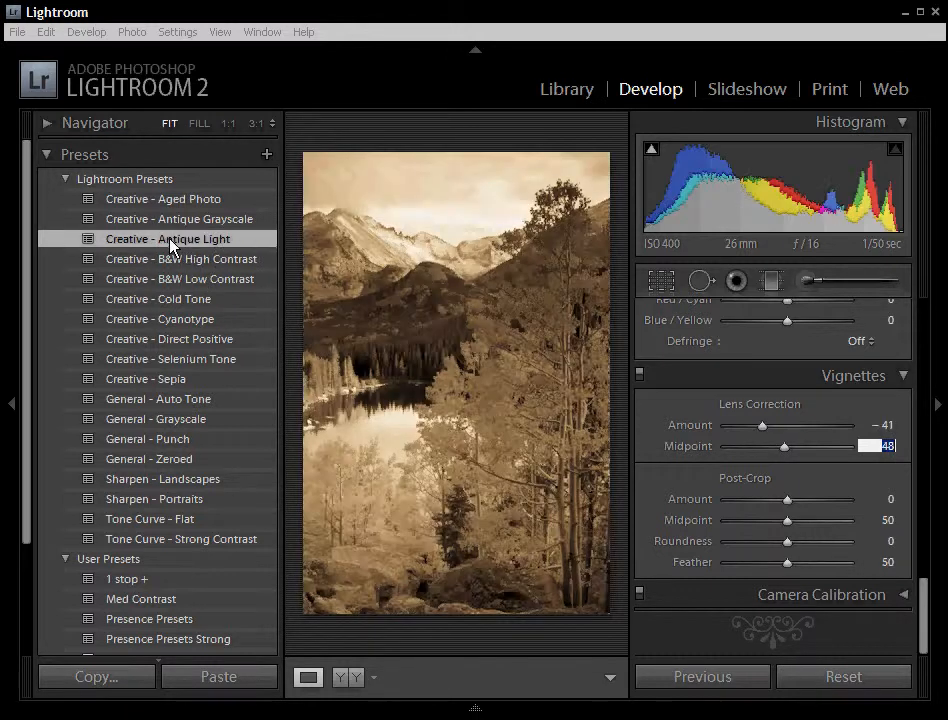
left_click(177, 220)
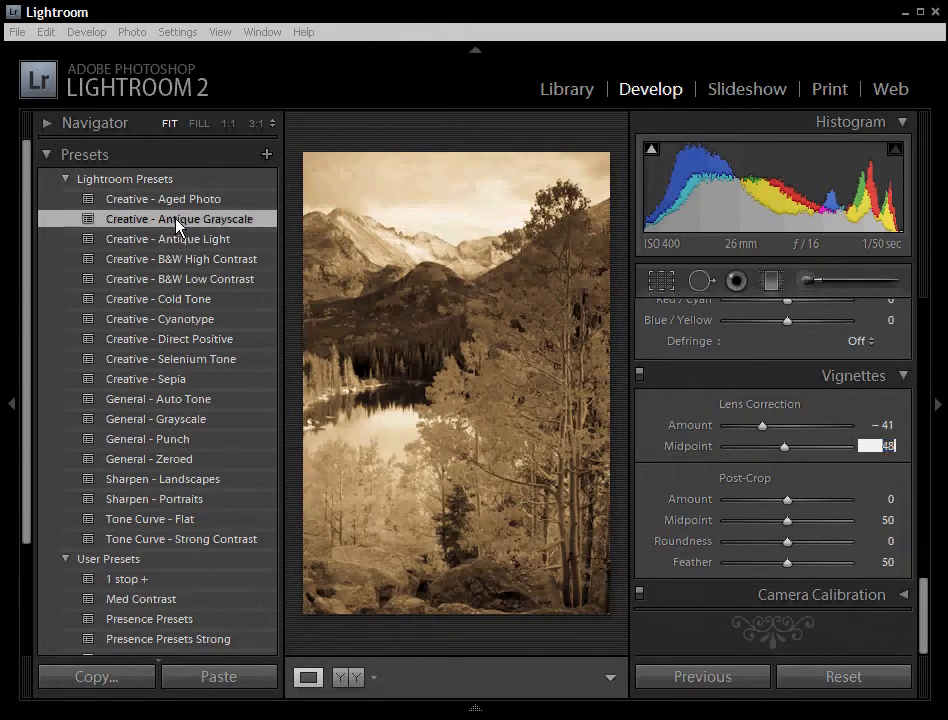
left_click(182, 239)
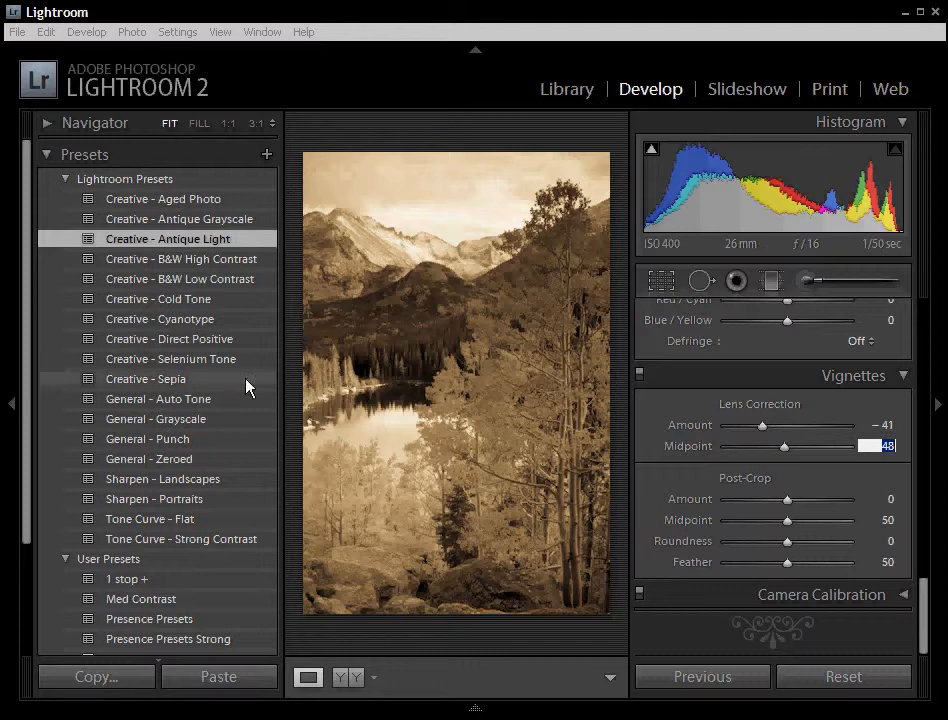
left_click(191, 380)
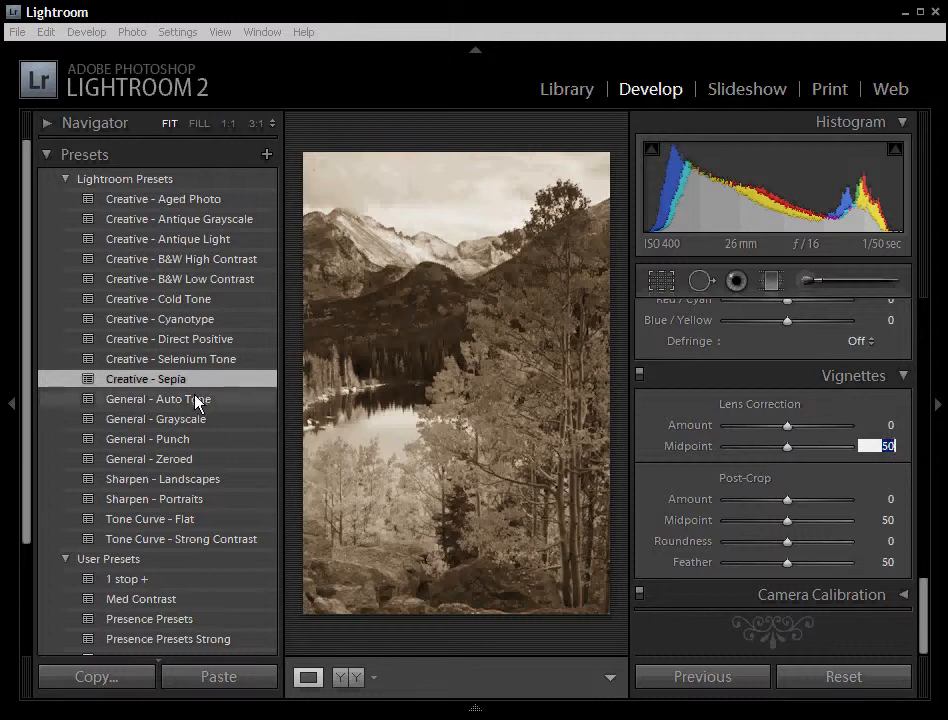
left_click(225, 441)
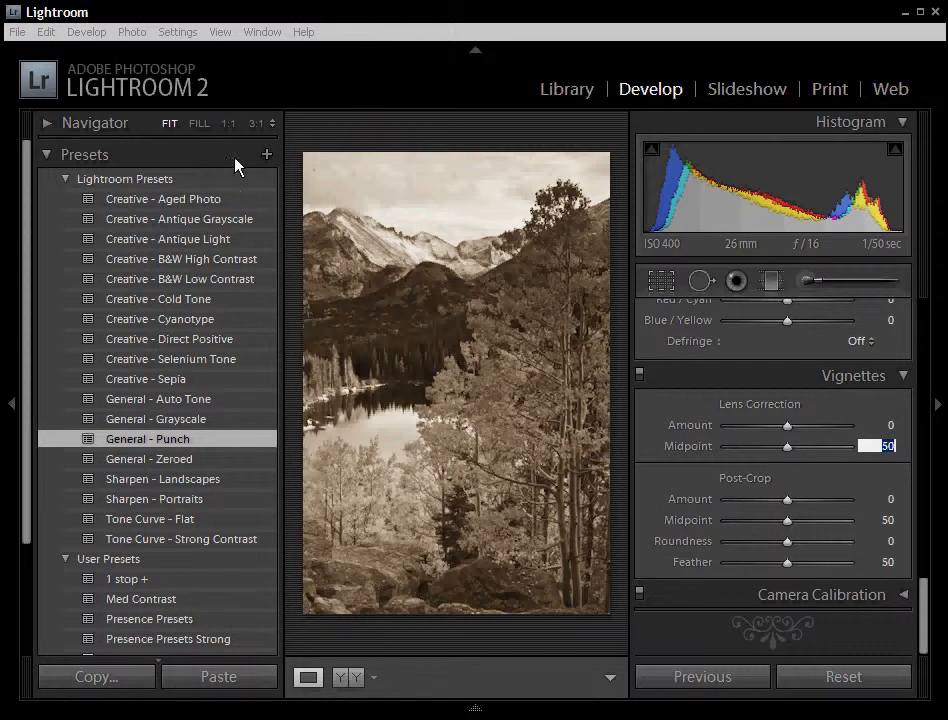
key("Return")
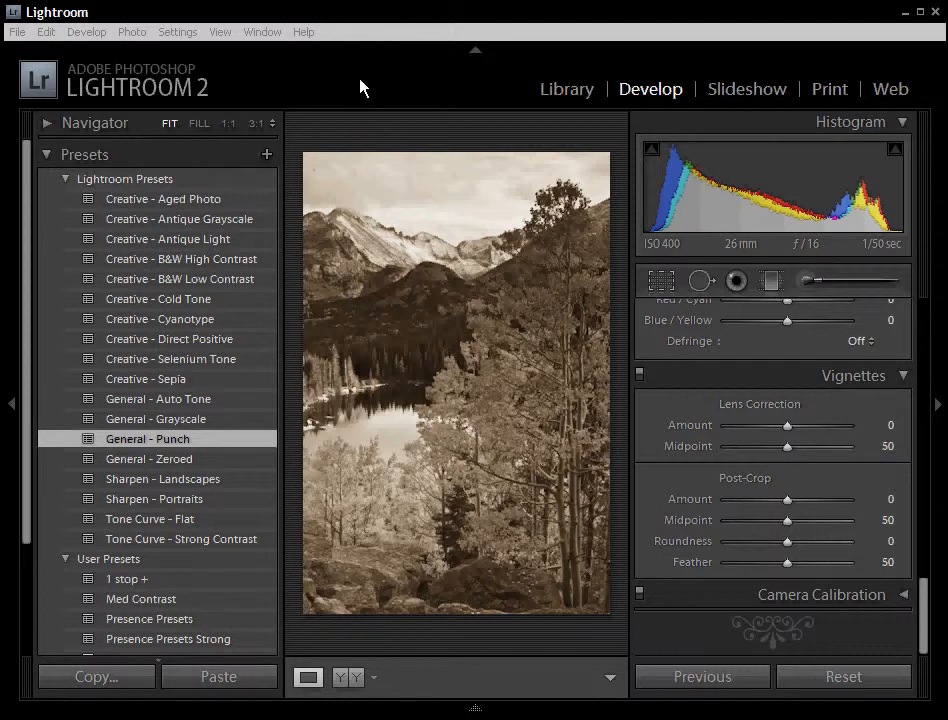
- Undo all the trial presets back to the original color version of the photo
key("ctrl+z")
key("ctrl+z")
key("ctrl+z")
key("ctrl+z")
key("ctrl+z")
key("ctrl+z")
key("ctrl+z")
key("ctrl+z")
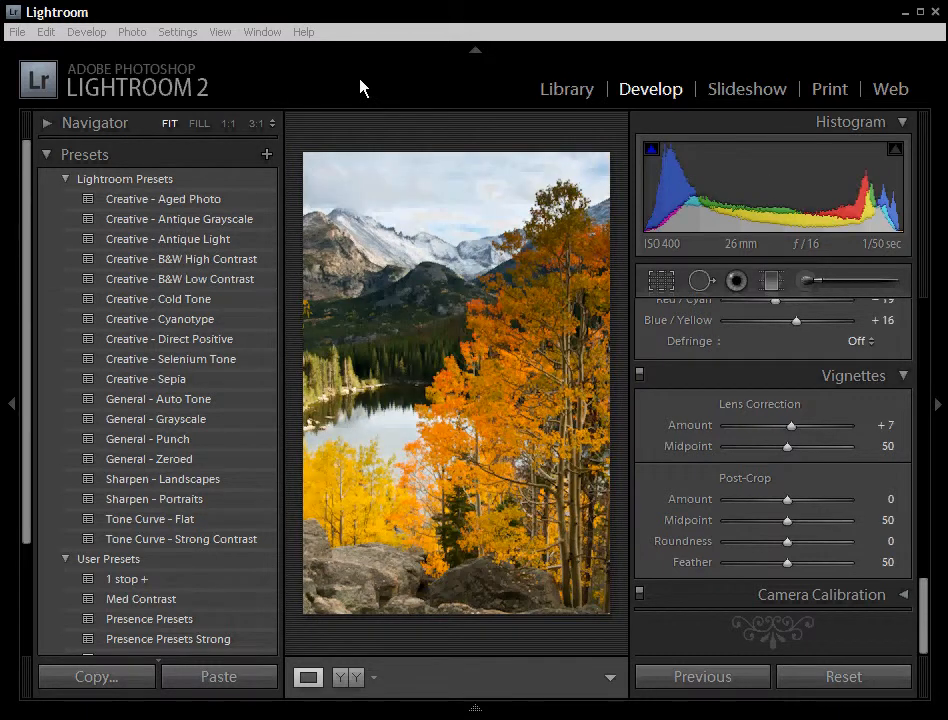
- Apply the General - Punch preset to the color photo and collapse the Lightroom Presets group
left_click(206, 440)
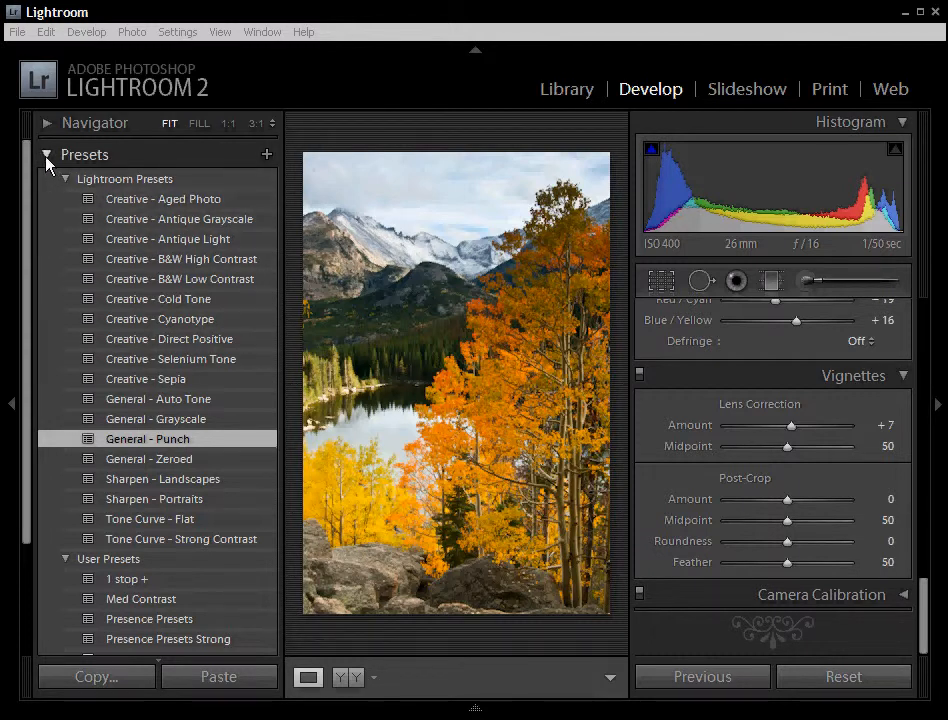
left_click(65, 179)
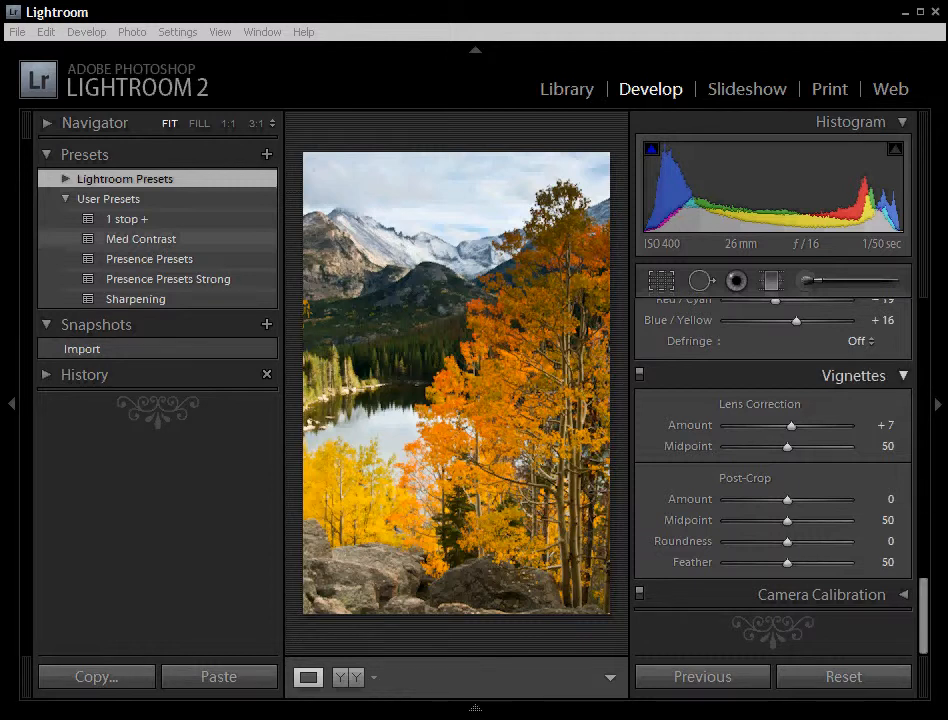
- Apply the Presence Presets and Med Contrast user presets to the photo, and start creating a new preset
left_click_drag(926, 615, 925, 455)
scroll(927, 498, "up", 2)
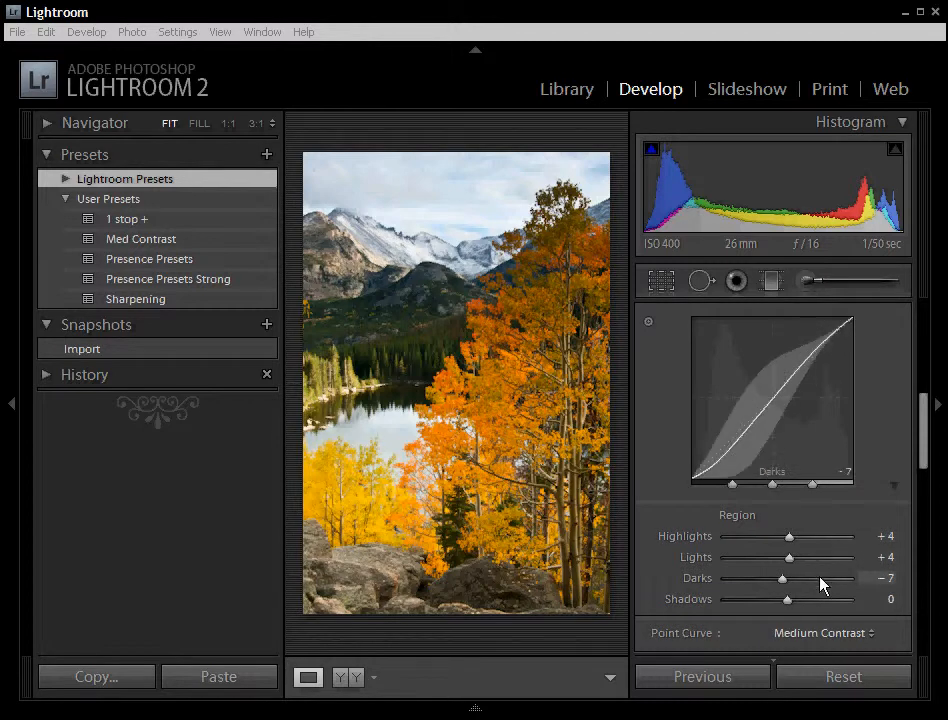
left_click(150, 260)
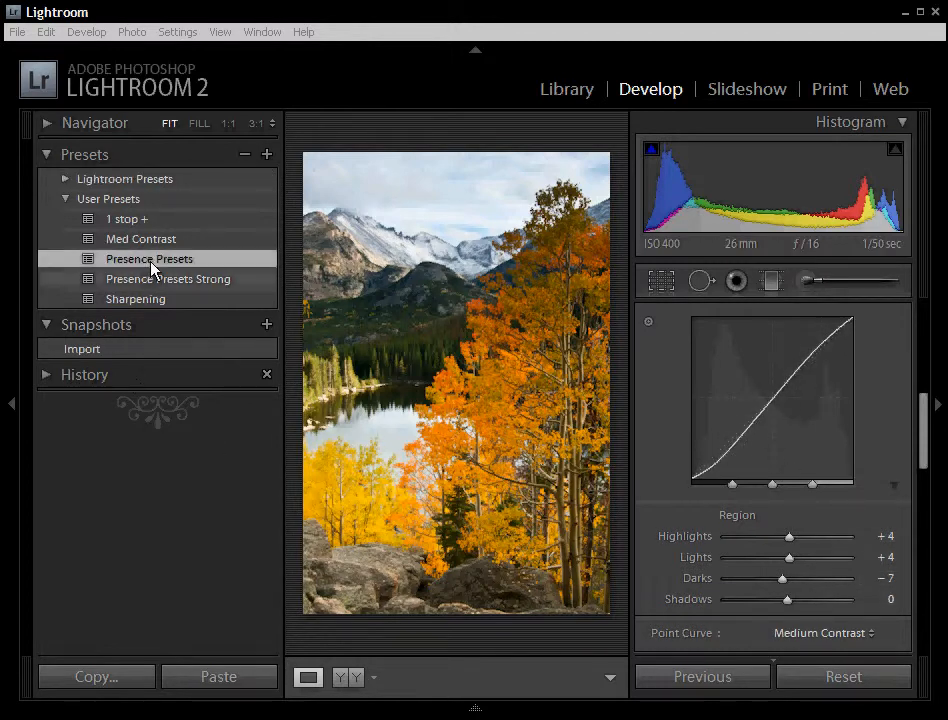
left_click(137, 244)
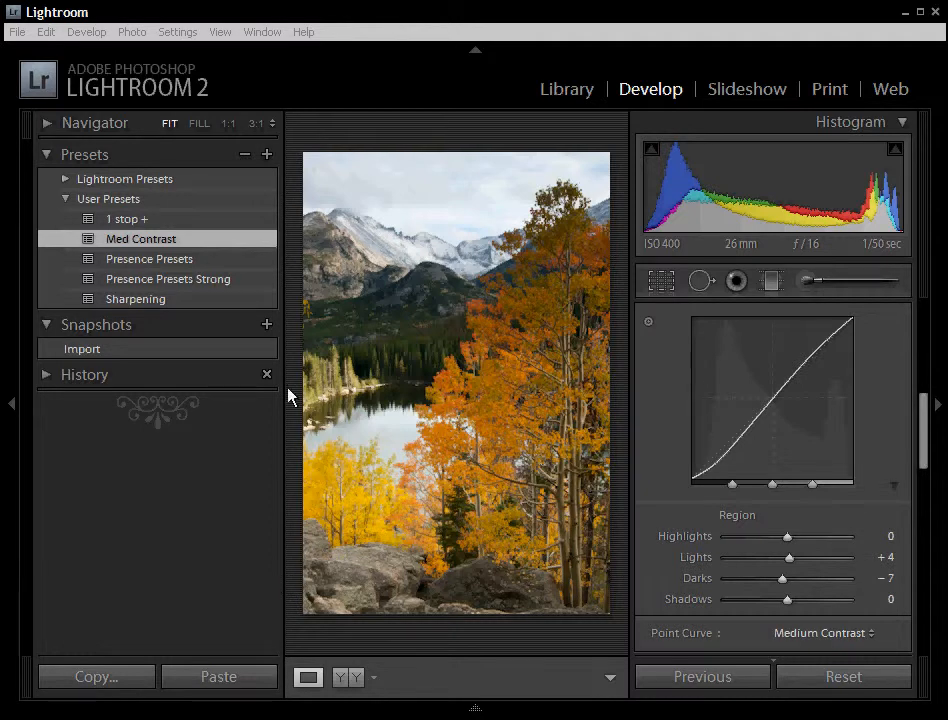
left_click(267, 156)
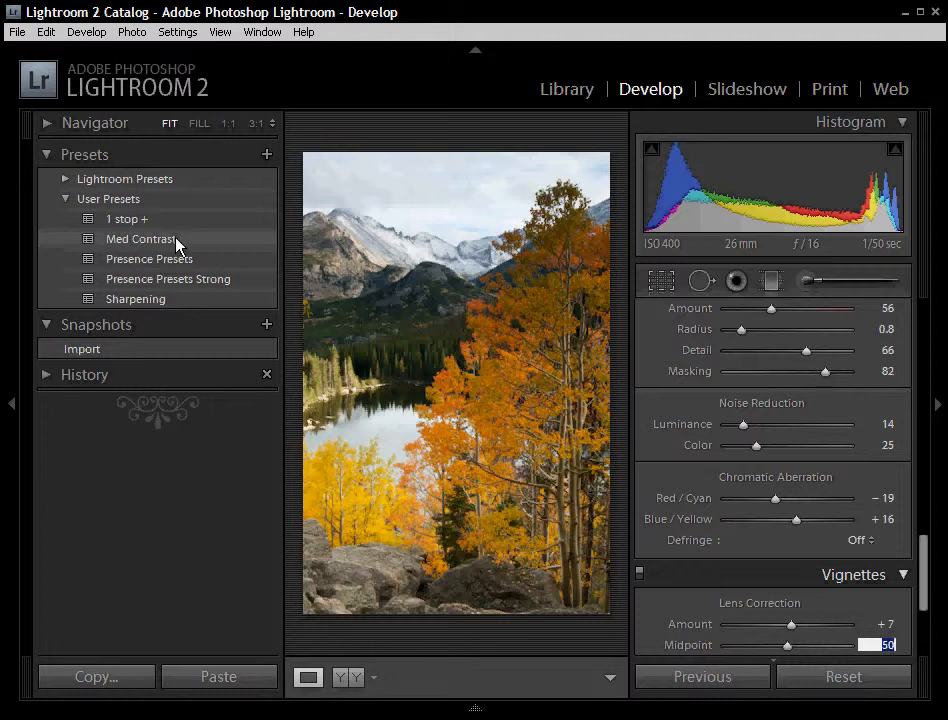
- Show the filmstrip, view the darker last photo, and return to the fourth photo
mouse_move(470, 712)
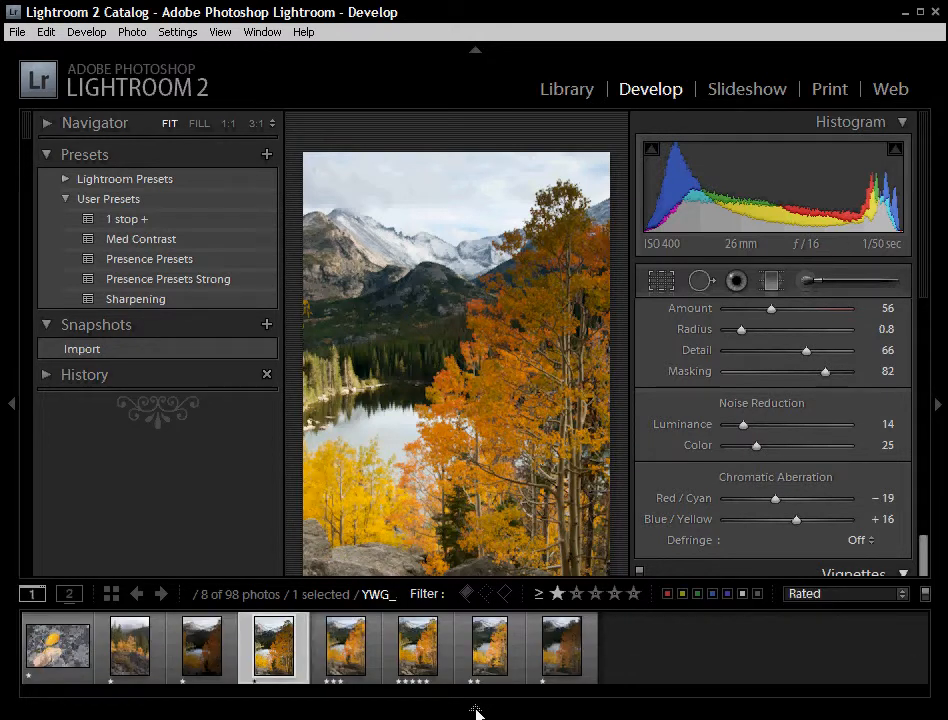
left_click(475, 710)
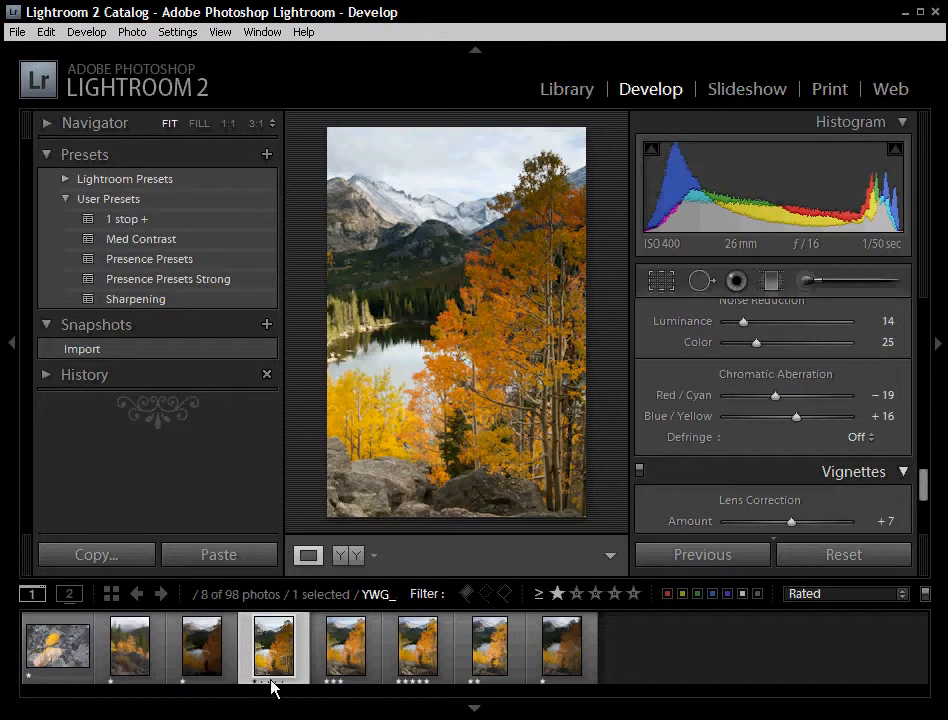
left_click(583, 650)
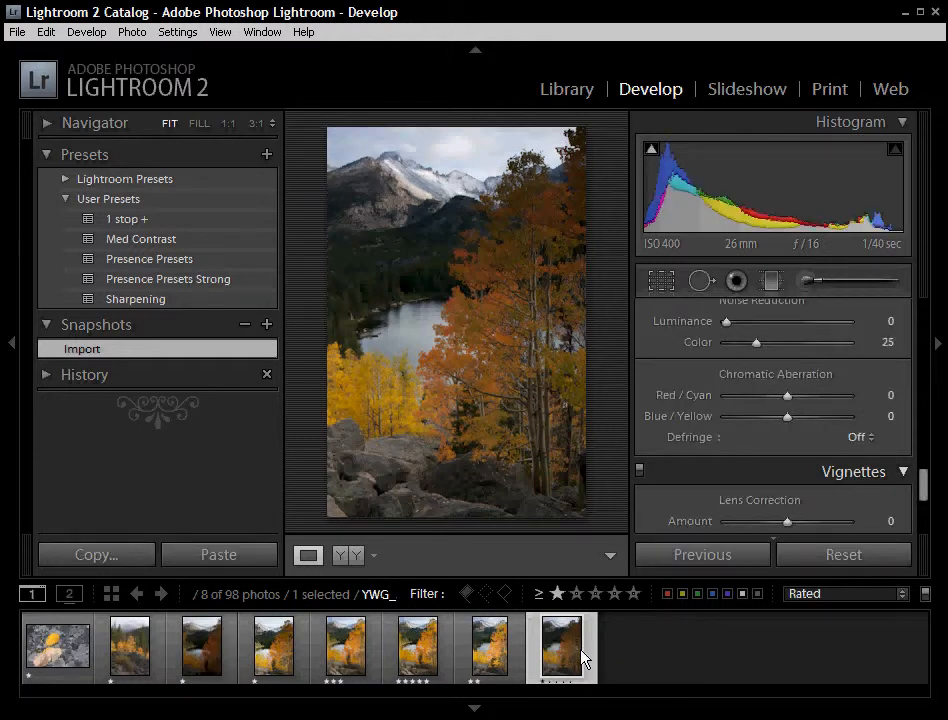
left_click(300, 657)
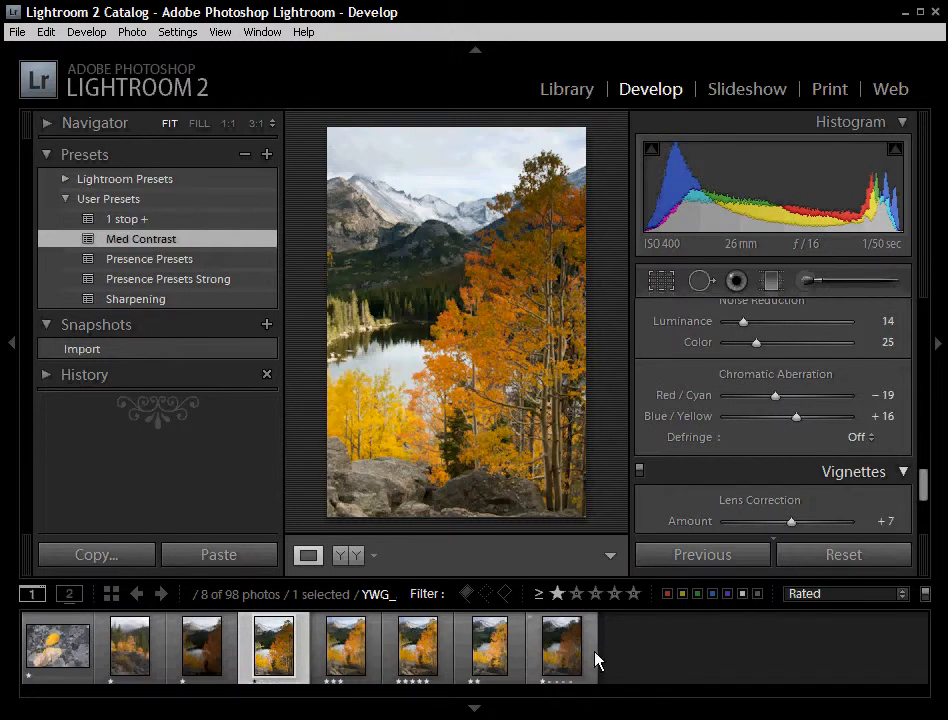
- Try selecting the range from the fourth to the last photo, and return to the fourth photo alone
key("shift")
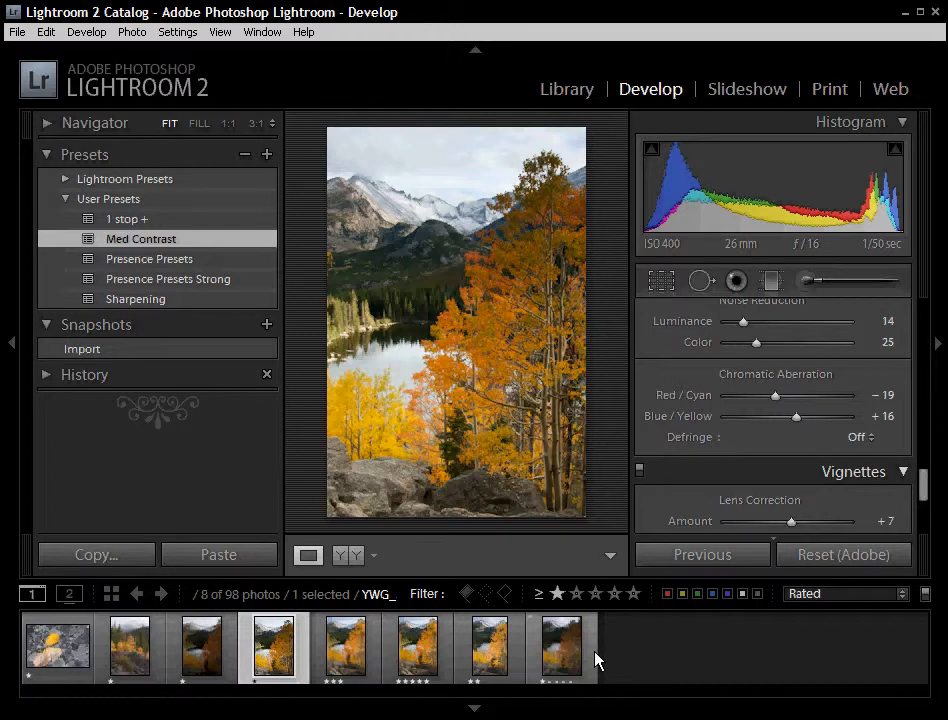
left_click(597, 660, "shift")
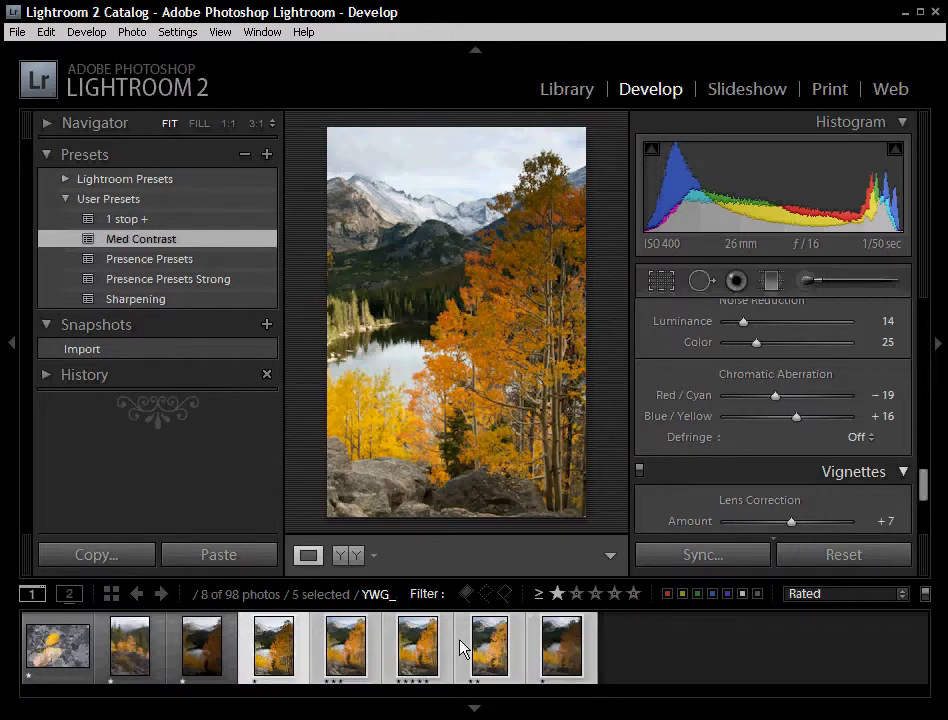
left_click(305, 656)
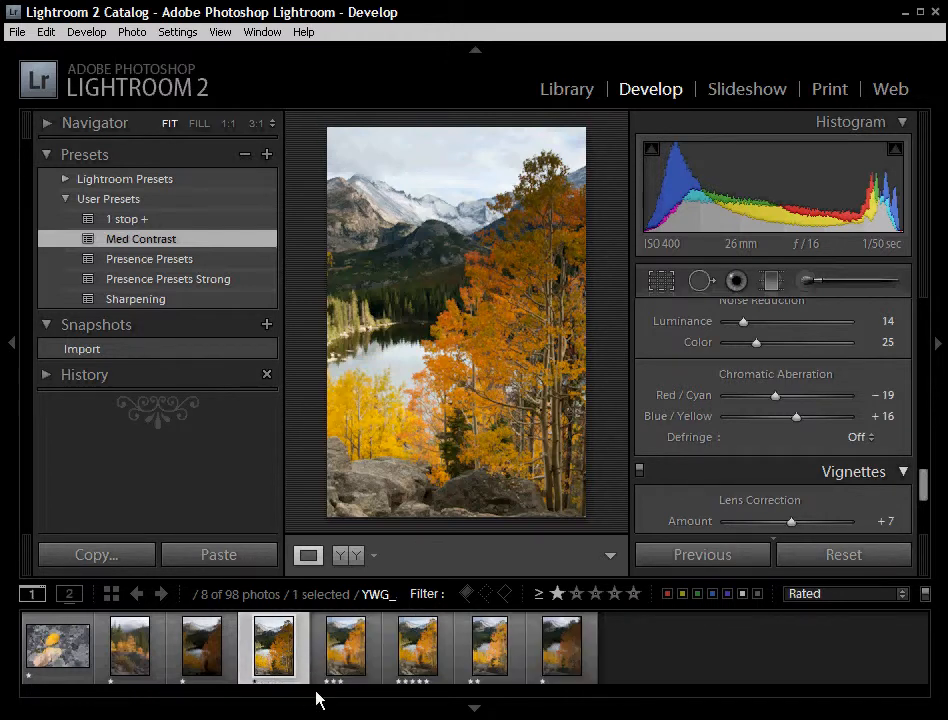
- Add the last photo to the selection and synchronize the fourth photo's develop settings to it
left_click(594, 657, "ctrl")
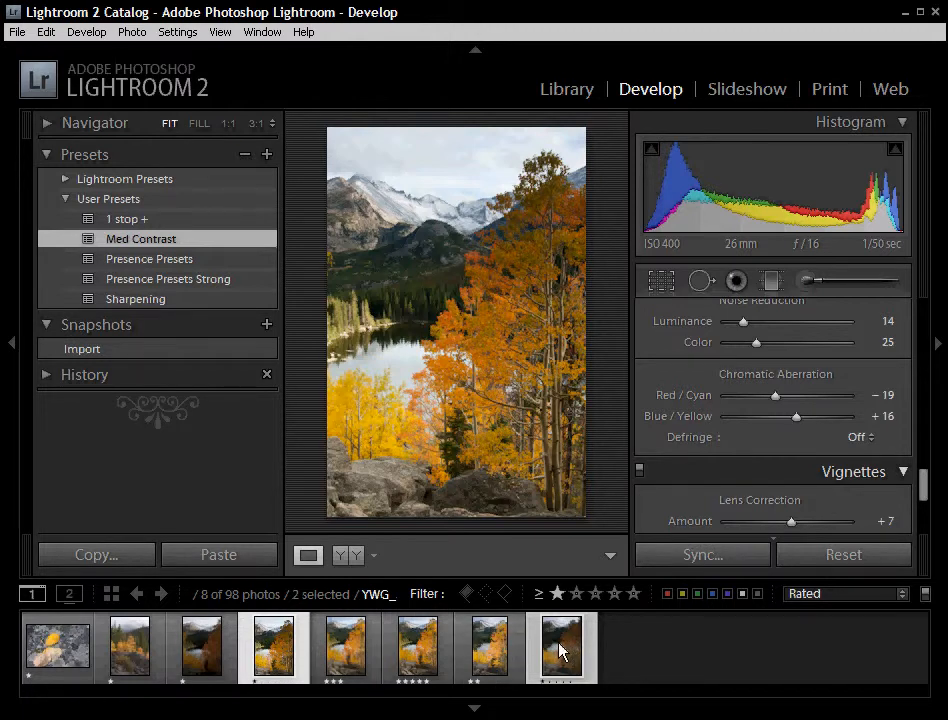
left_click(678, 556)
left_click(707, 521)
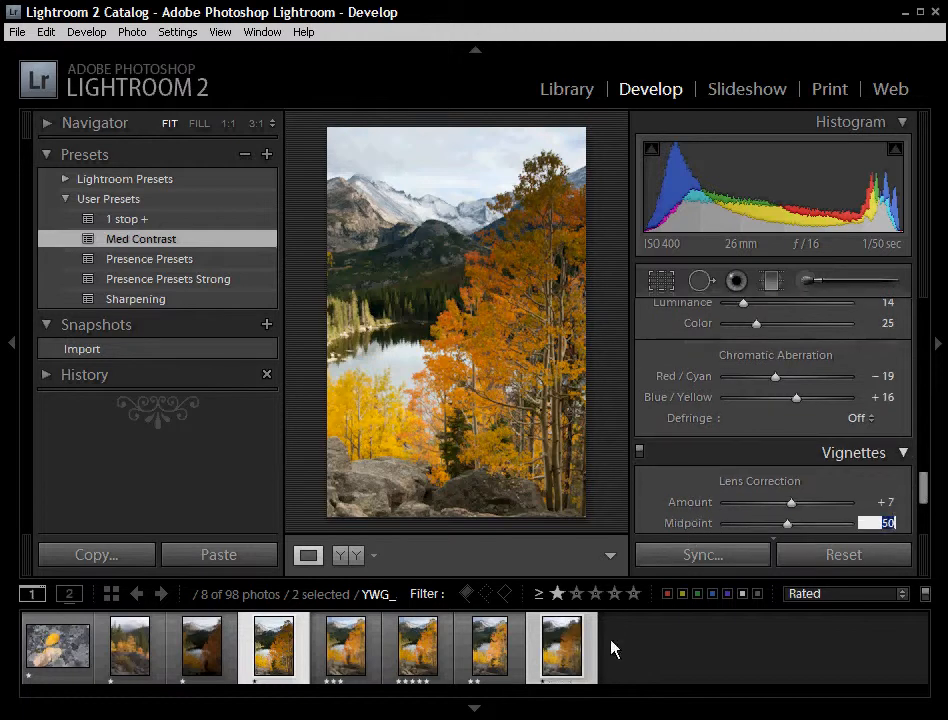
- Check the synchronized last photo, return to the fourth photo, and hide the filmstrip
left_click(594, 664)
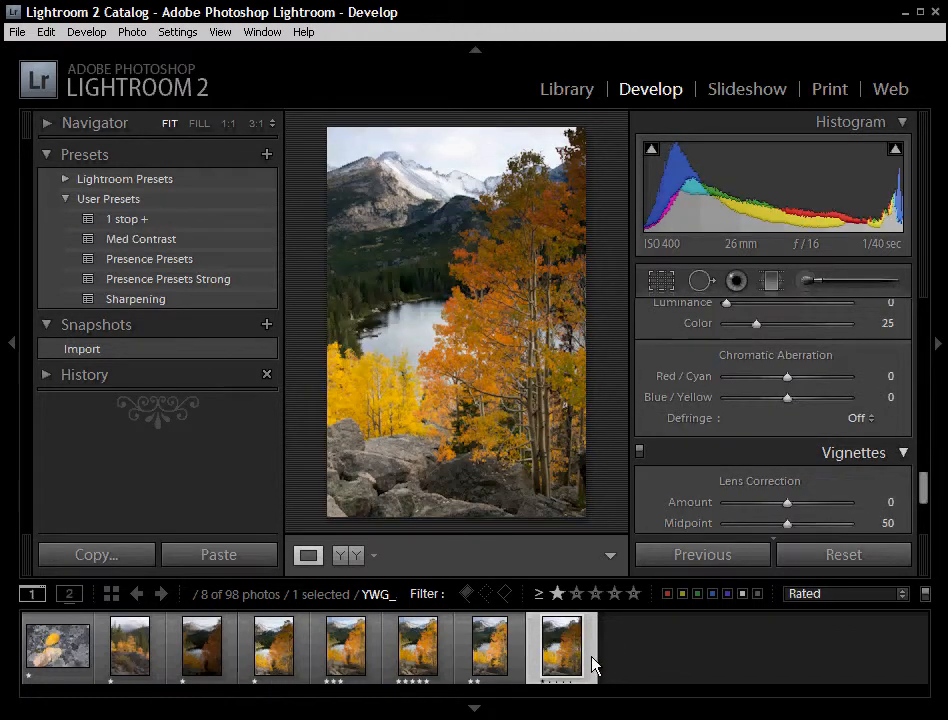
left_click(300, 666)
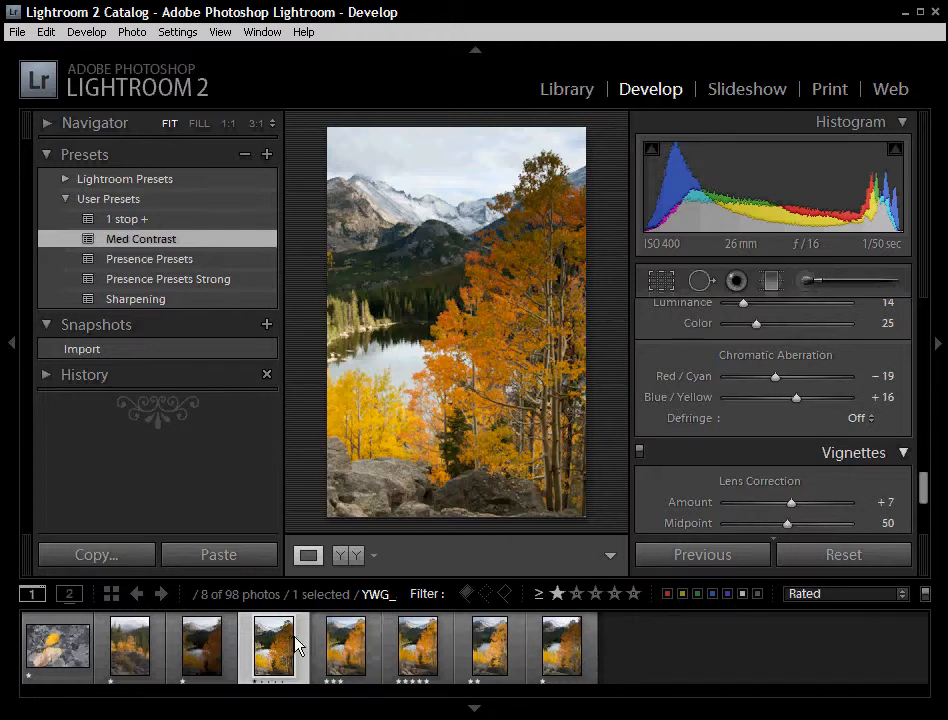
left_click(475, 709)
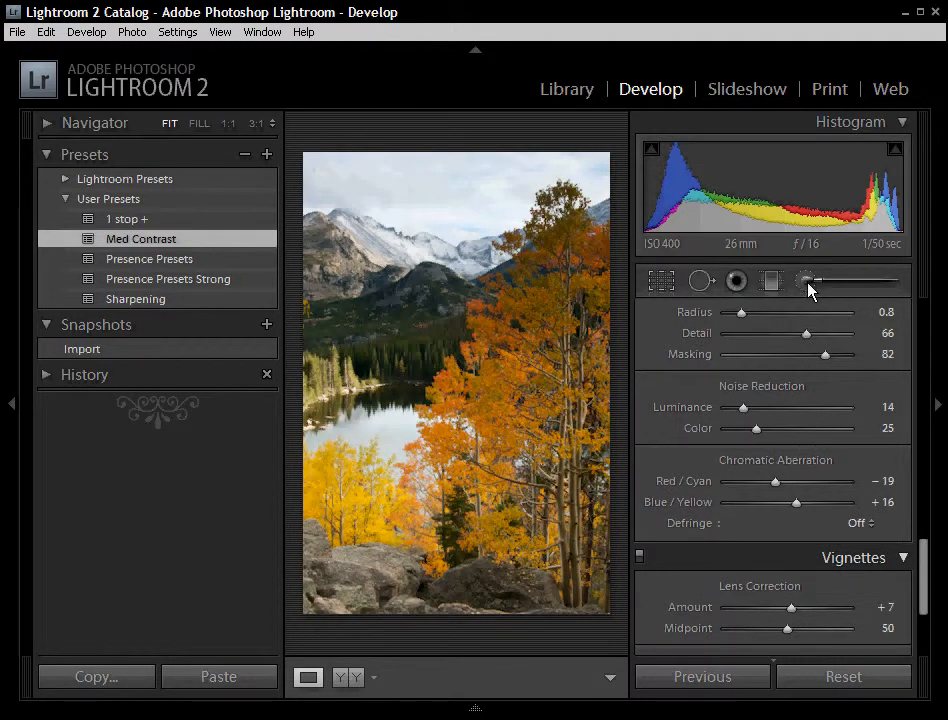
- Enlarge the photo area by hiding the presets side, and draw a custom crop that removes the photo's upper and left parts
left_click(661, 283)
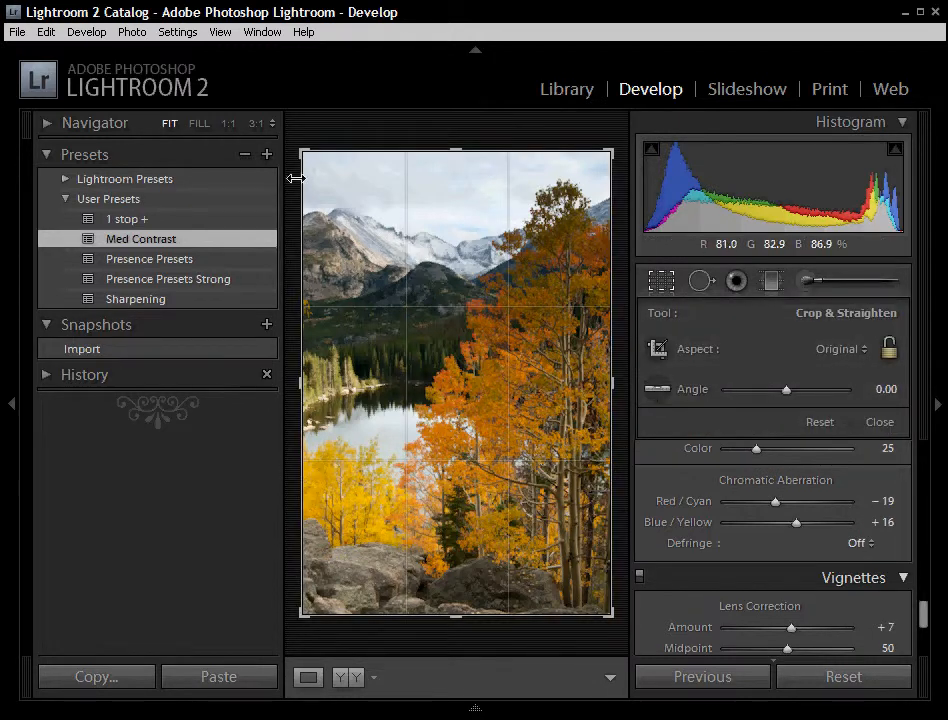
left_click(14, 410)
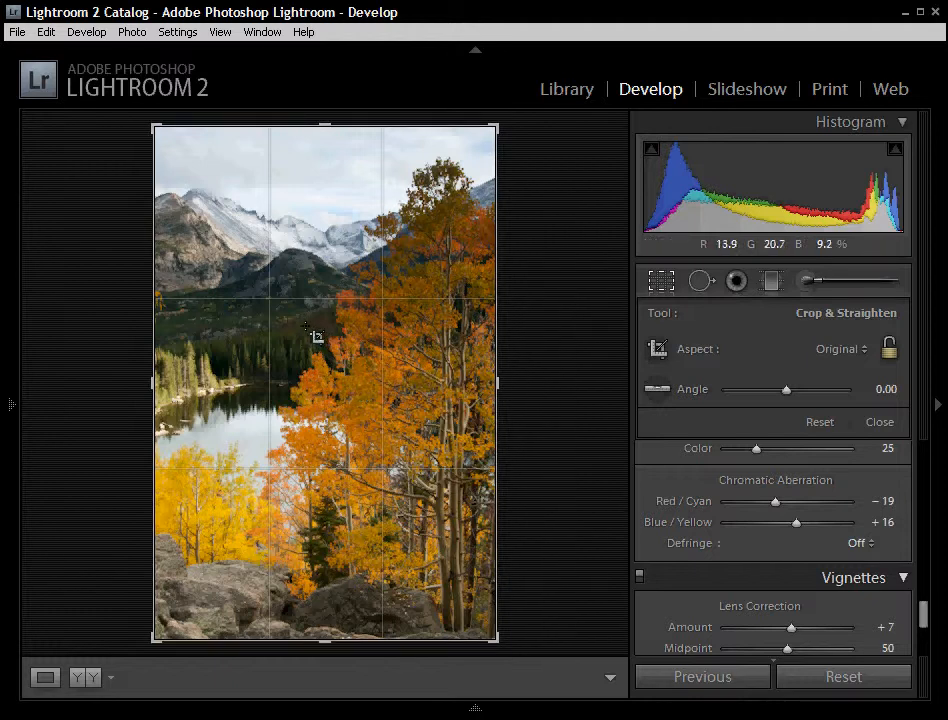
mouse_move(222, 211)
left_mouse_down()
mouse_move(523, 628)
mouse_move(485, 638)
mouse_move(504, 649)
mouse_move(498, 643)
left_mouse_up()
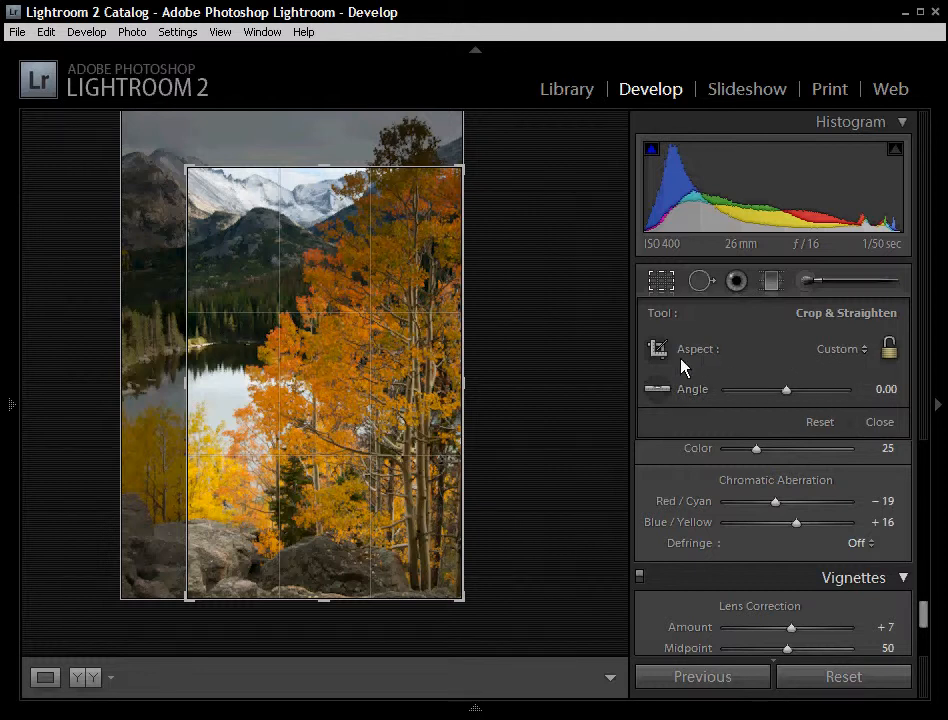
- Set the crop aspect ratio to 8 x 10 and shift the photo slightly downward within the crop frame
left_click(835, 350)
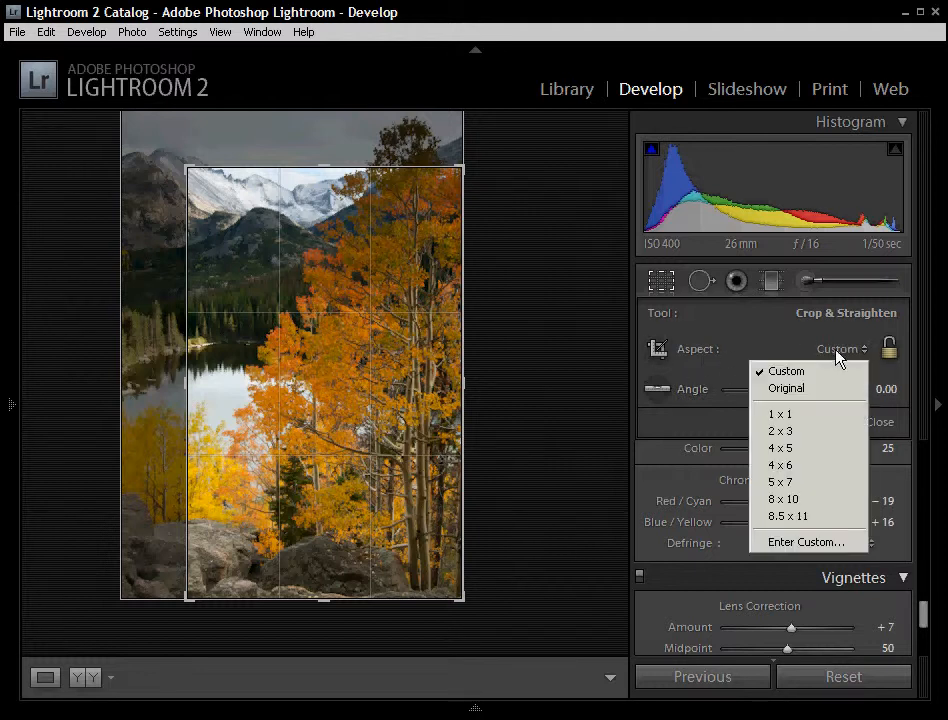
left_click(821, 504)
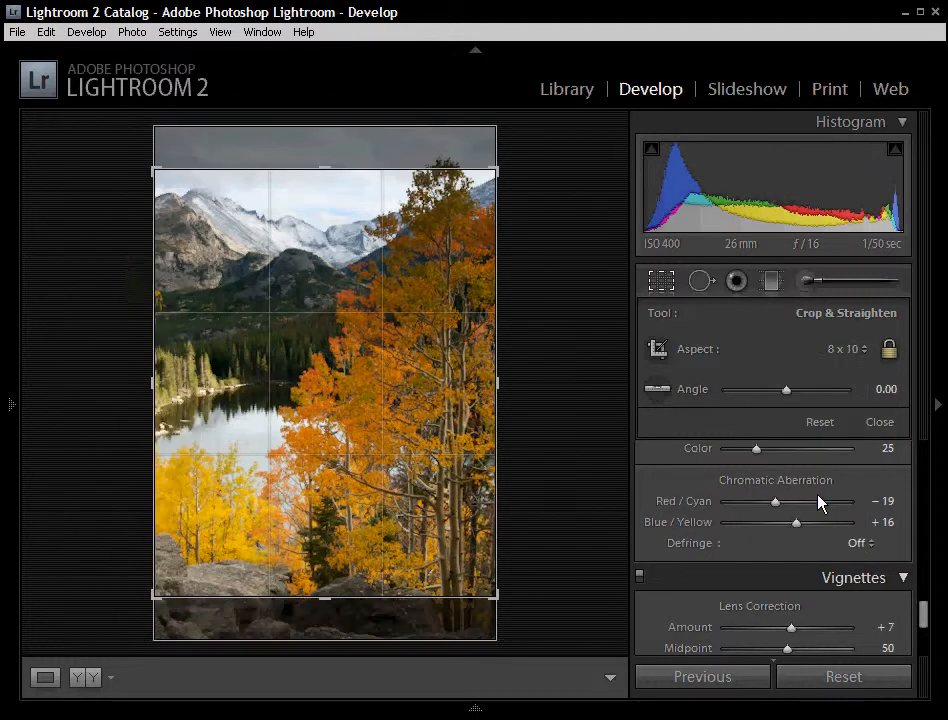
left_click_drag(339, 398, 372, 421)
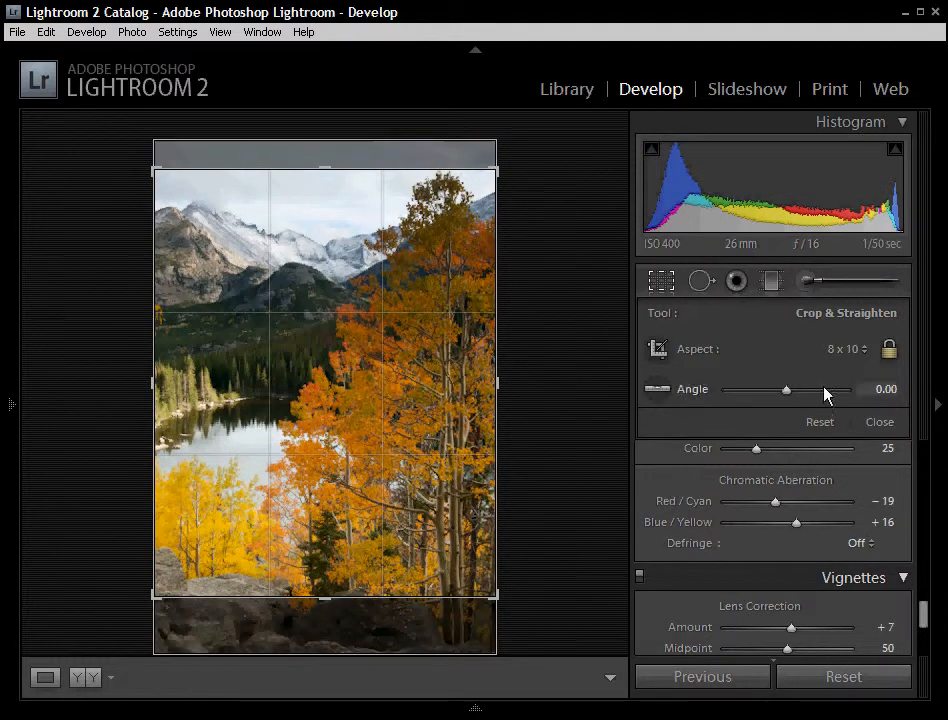
- Set the crop aspect ratio to 1 x 1
left_click(843, 350)
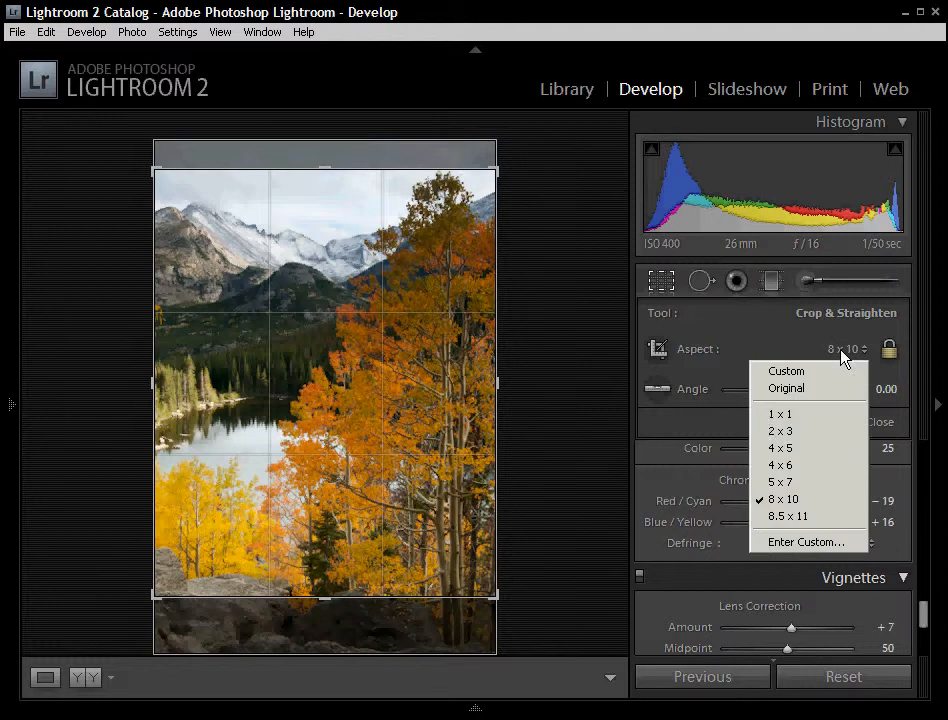
left_click(815, 414)
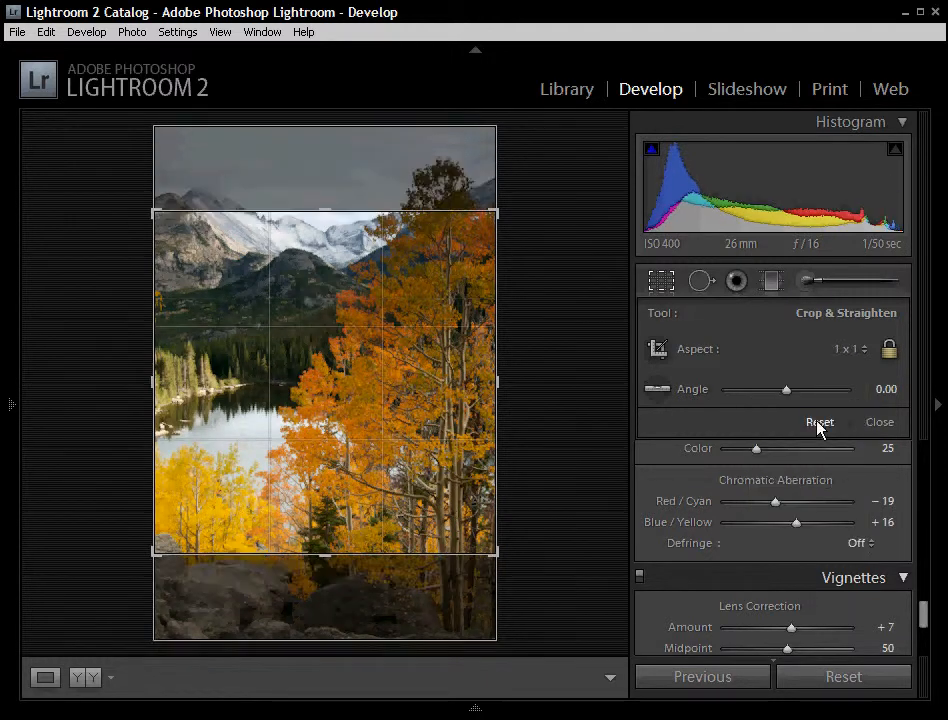
- Set the crop aspect ratio to 8.5 x 11 and reposition the photo slightly within the crop frame
left_click(843, 352)
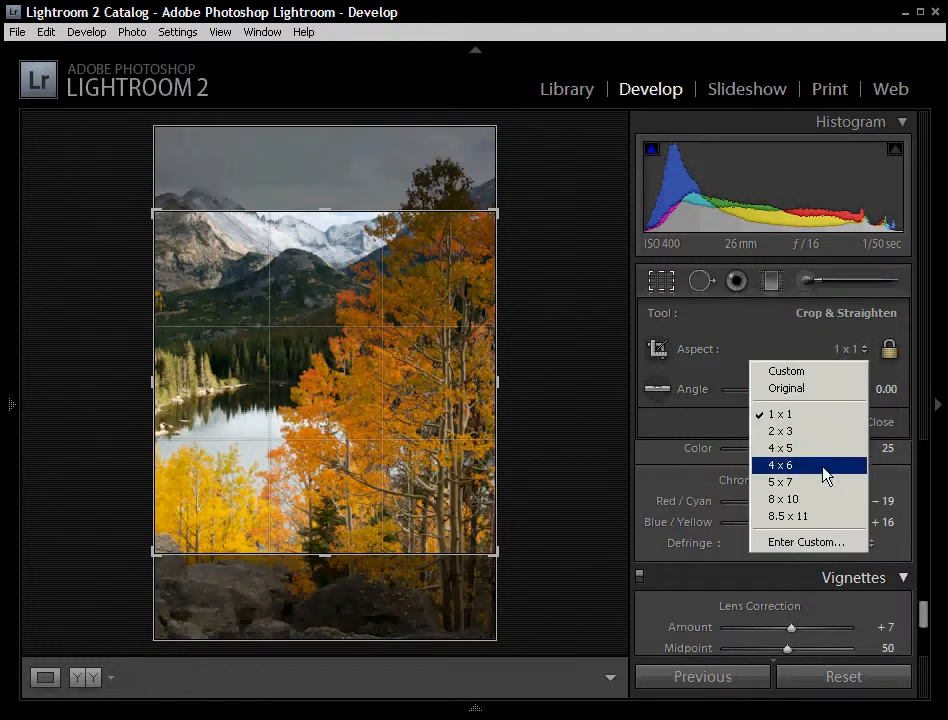
left_click(818, 519)
mouse_move(332, 406)
left_mouse_down()
mouse_move(337, 430)
mouse_move(341, 385)
mouse_move(339, 408)
left_mouse_up()
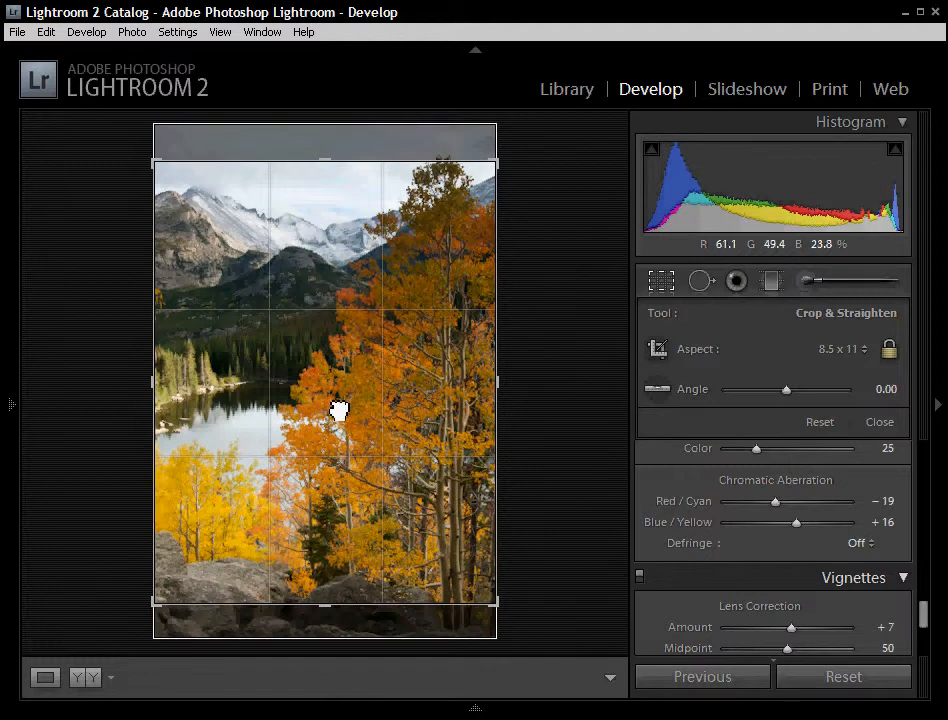
- Switch the crop aspect ratio to Custom and back to Original, and rotate the photo slightly to an angle of 0.19
left_click(855, 352)
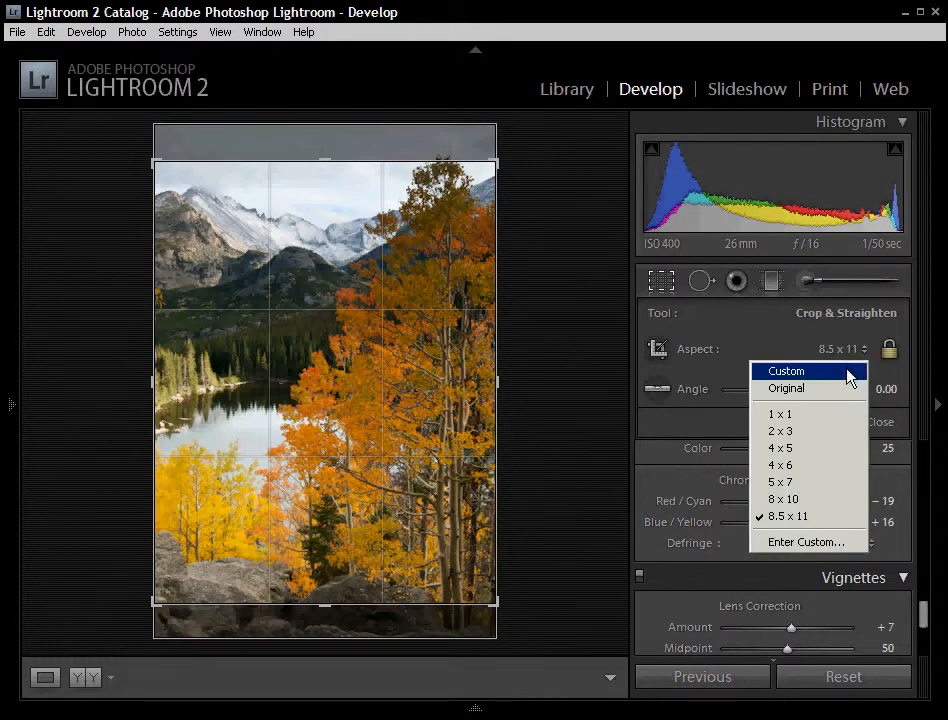
left_click(848, 372)
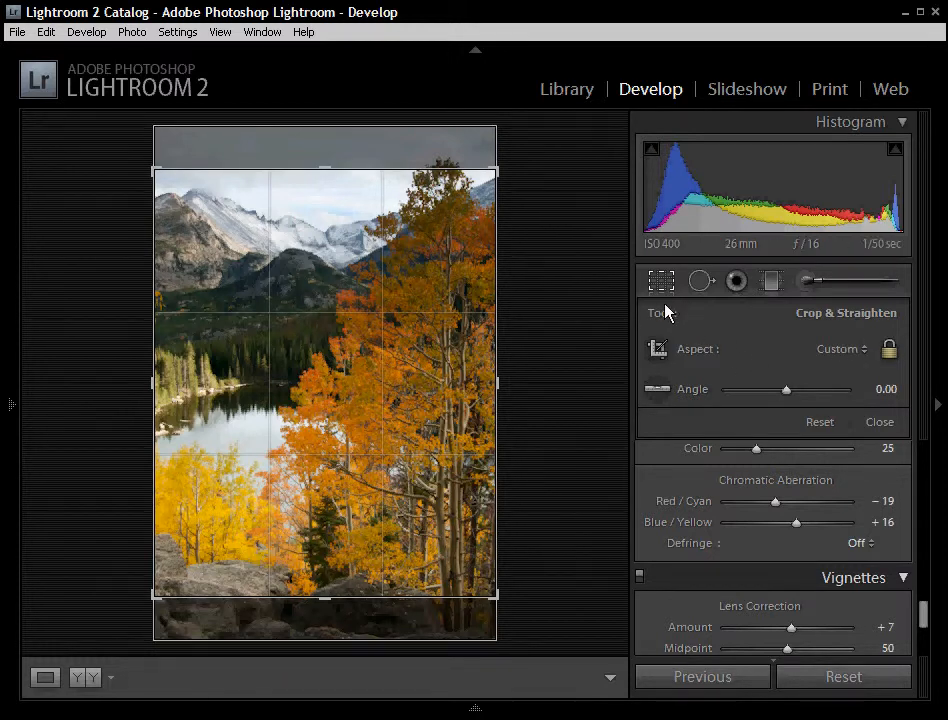
left_click(838, 352)
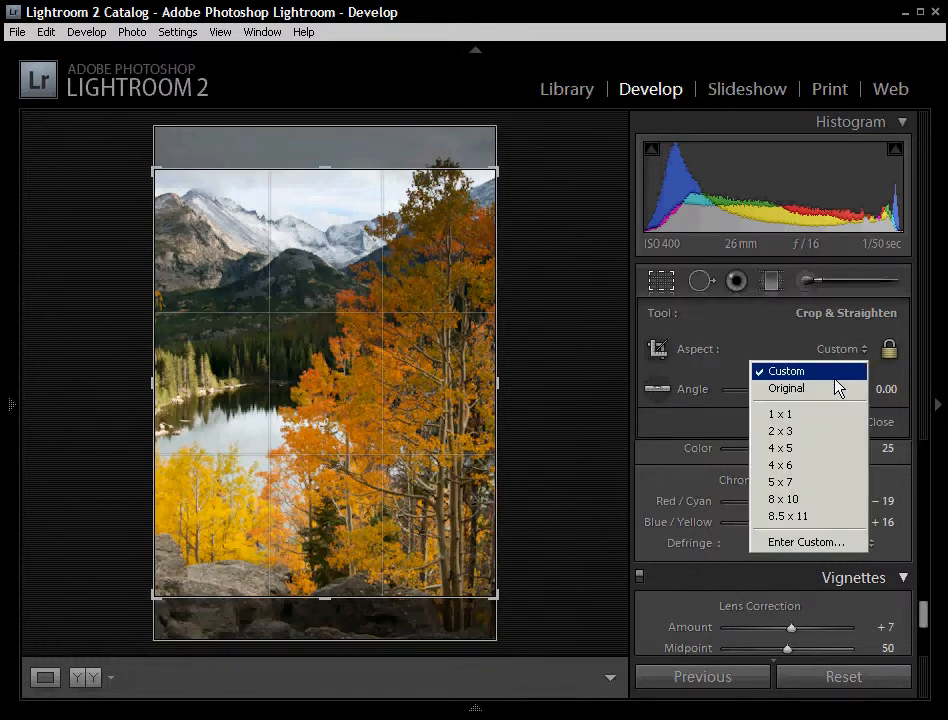
left_click(838, 387)
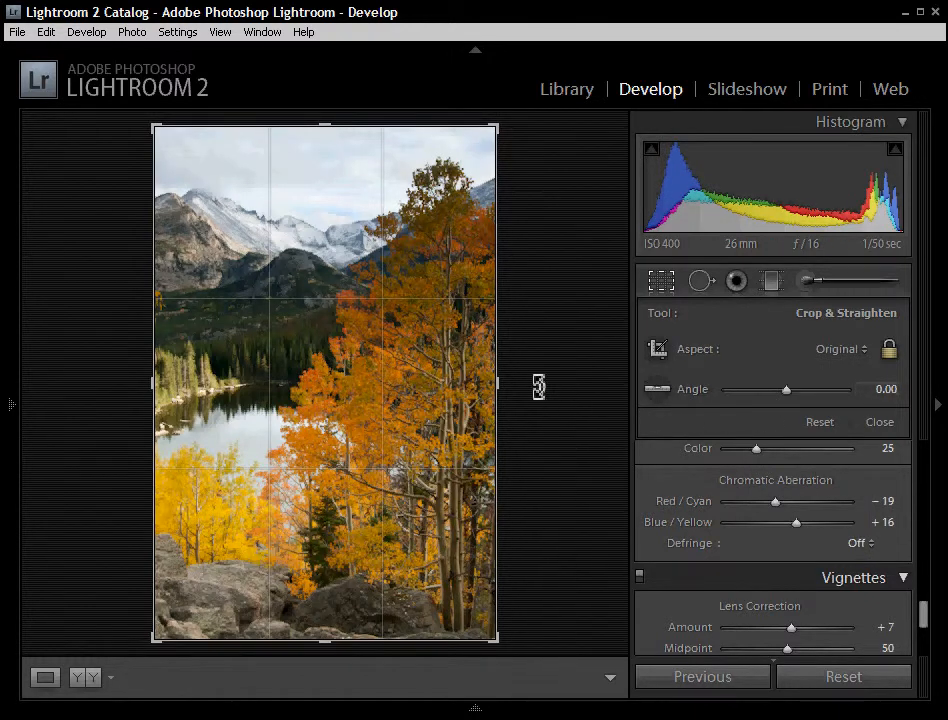
left_click_drag(531, 387, 556, 392)
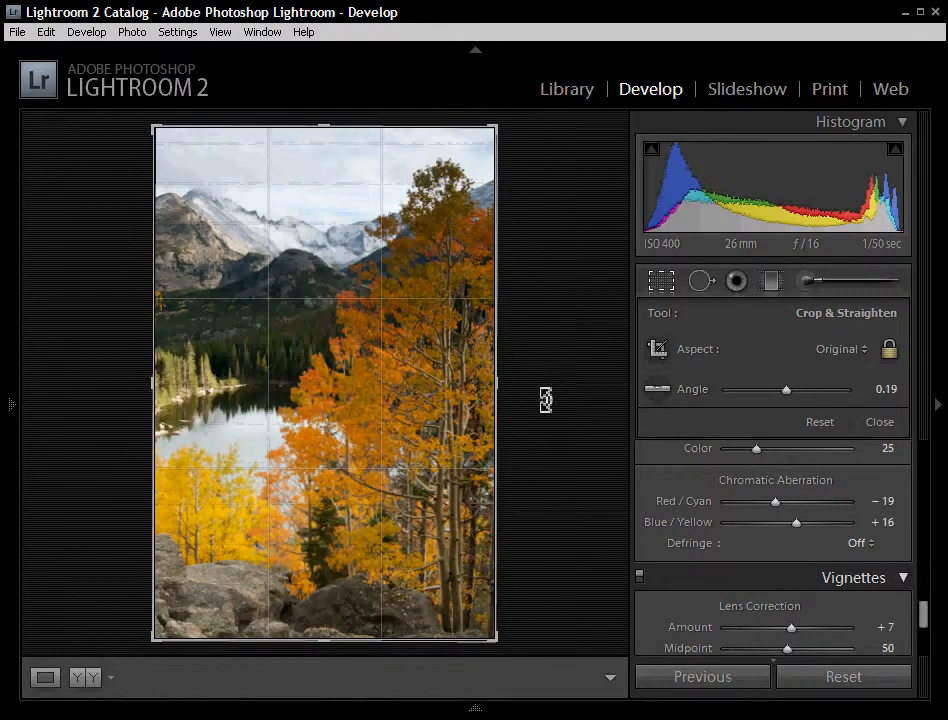
- Try to straighten the photo along the lake's far shoreline with the Straighten tool, and undo that straightening
left_click(657, 389)
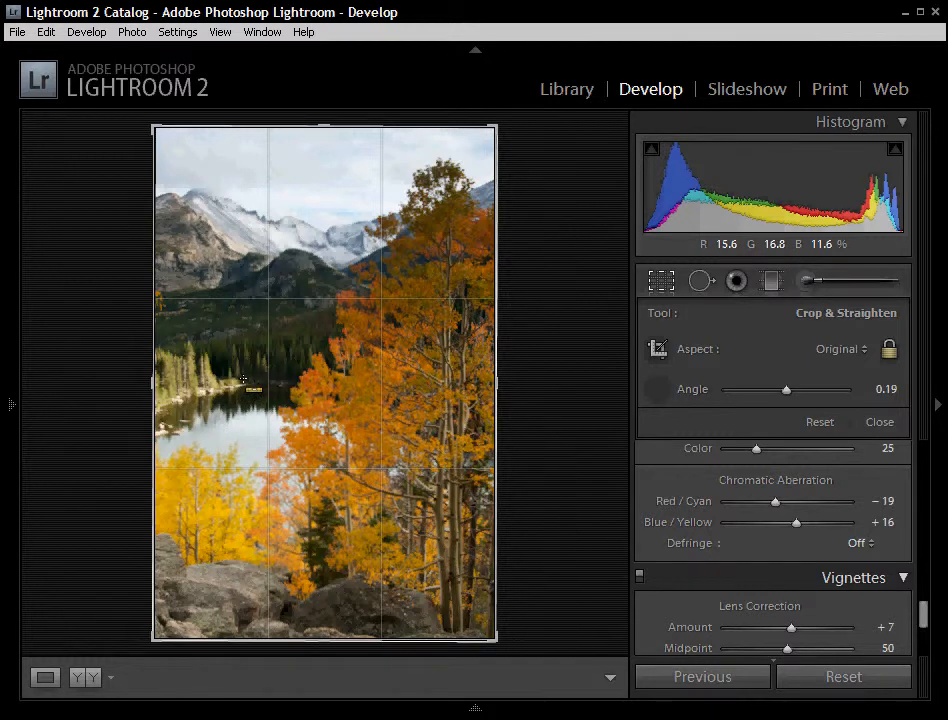
left_click_drag(263, 382, 294, 387)
left_click_drag(295, 383, 297, 388)
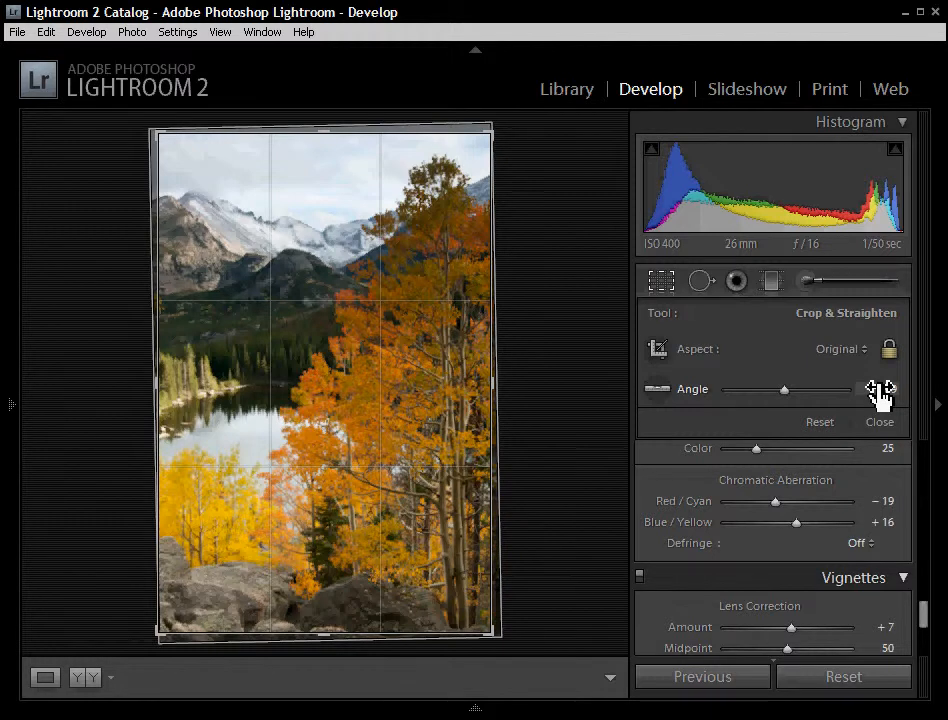
key("ctrl+z")
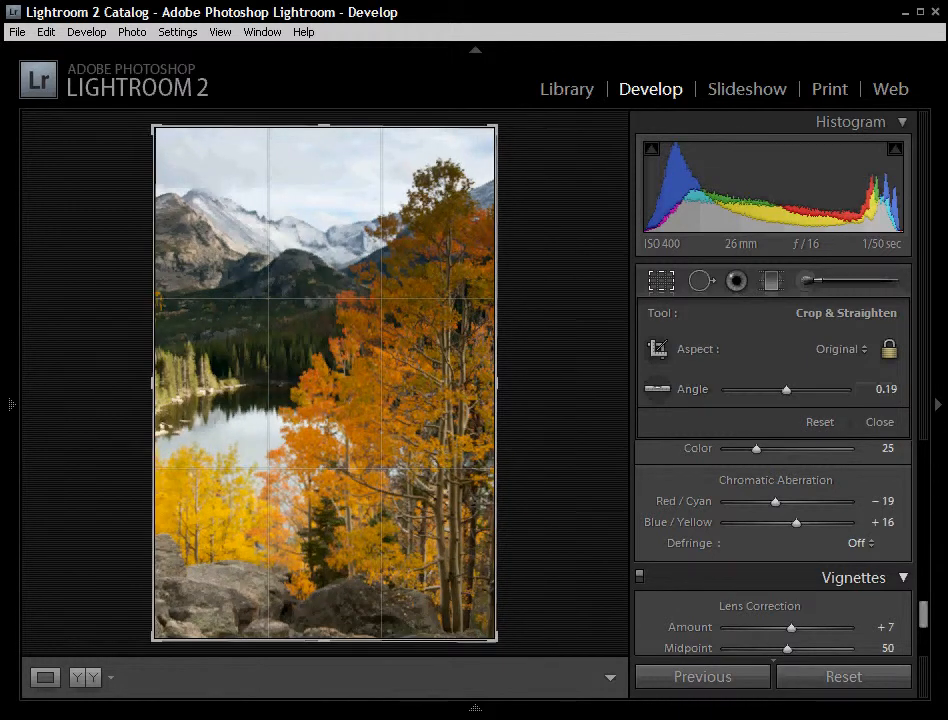
- Tighten the crop slightly from the photo's top edge in its original proportions, closing and reopening the crop to check the result
left_click(657, 283)
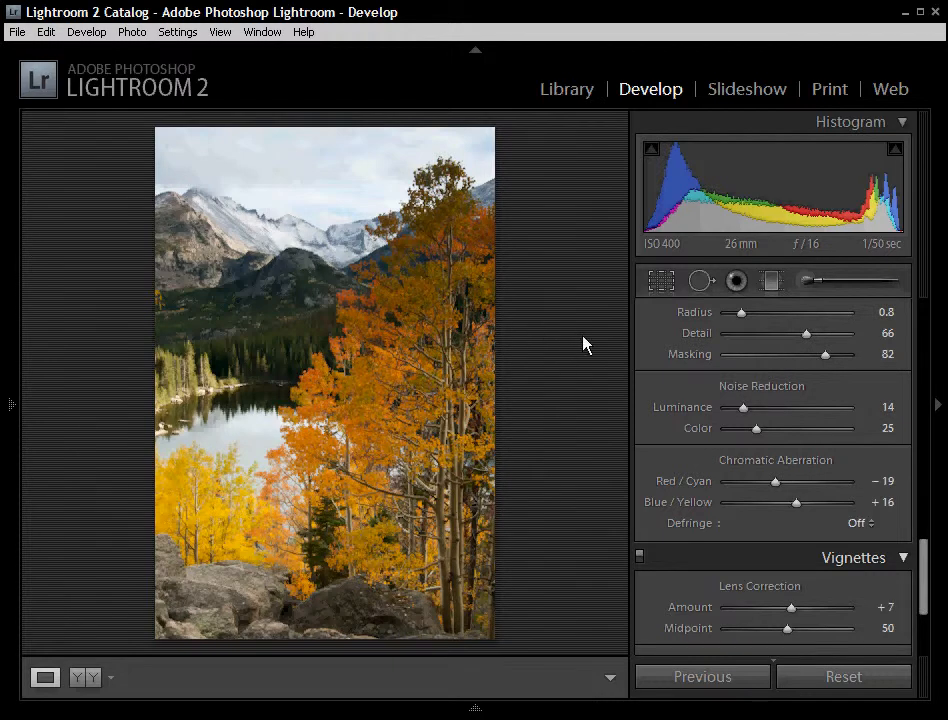
left_click(669, 287)
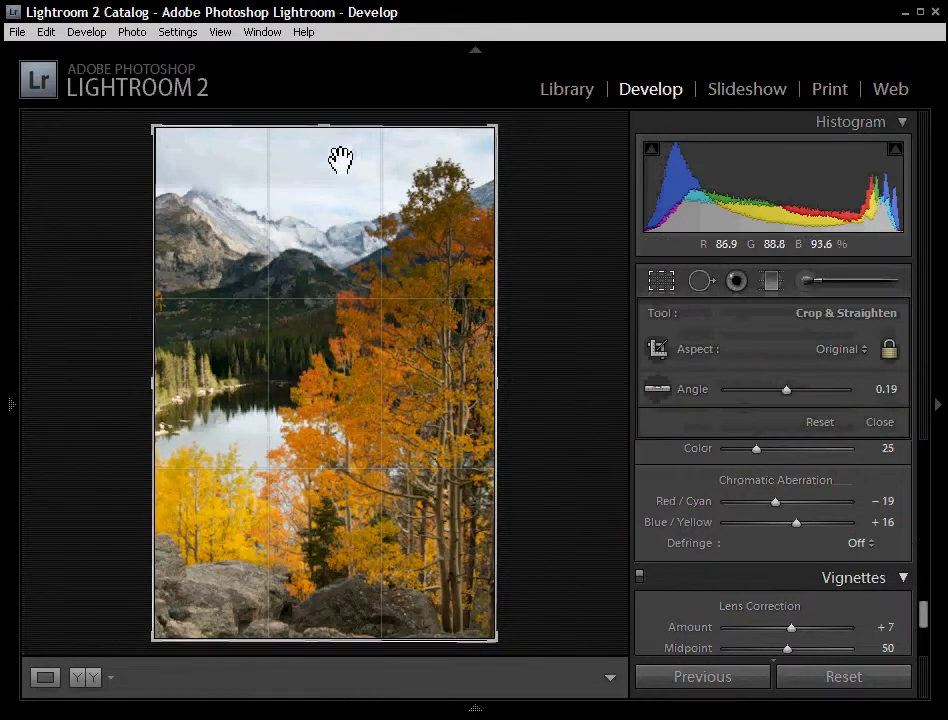
left_click_drag(323, 128, 322, 138)
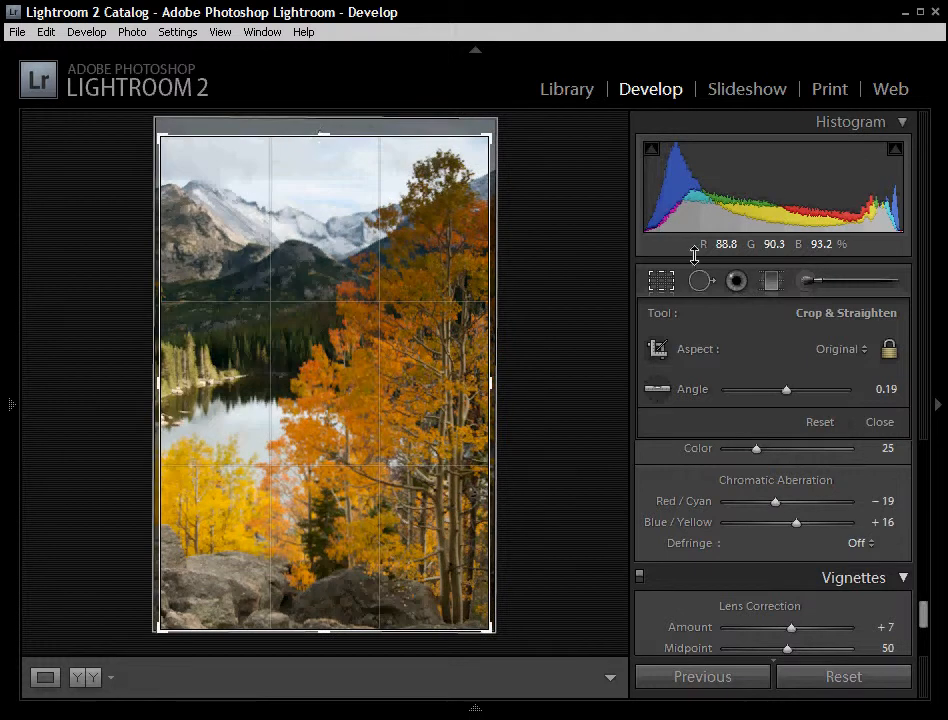
left_click(670, 287)
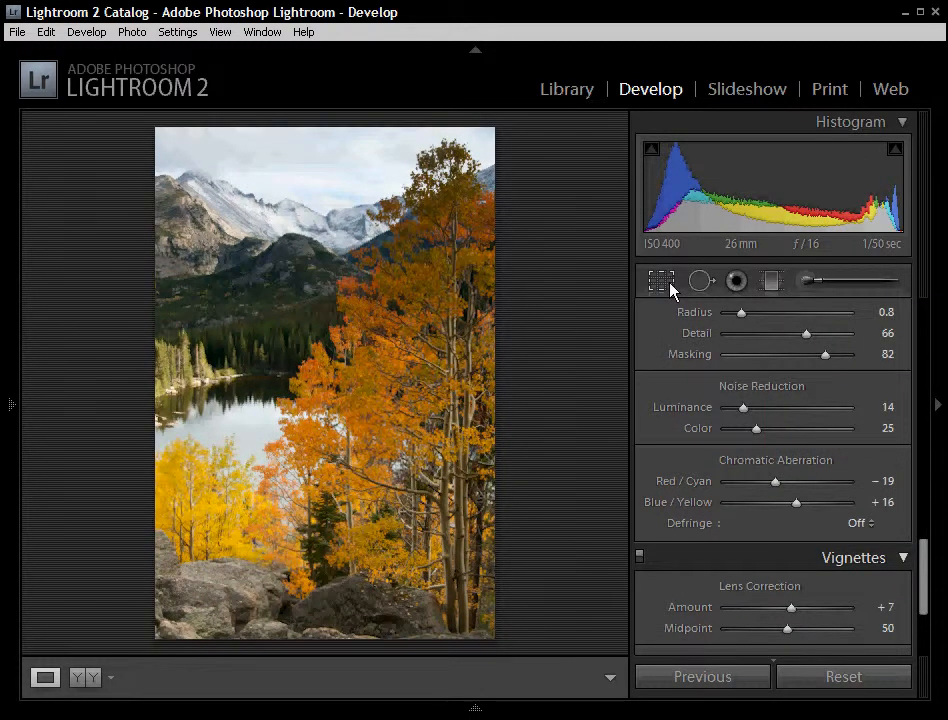
left_click(670, 287)
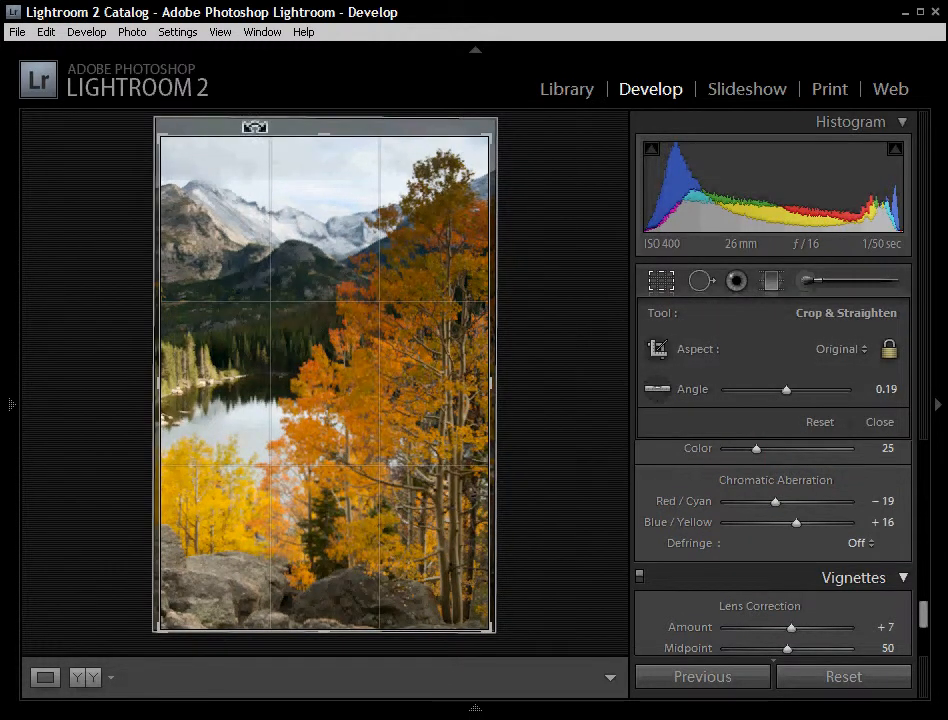